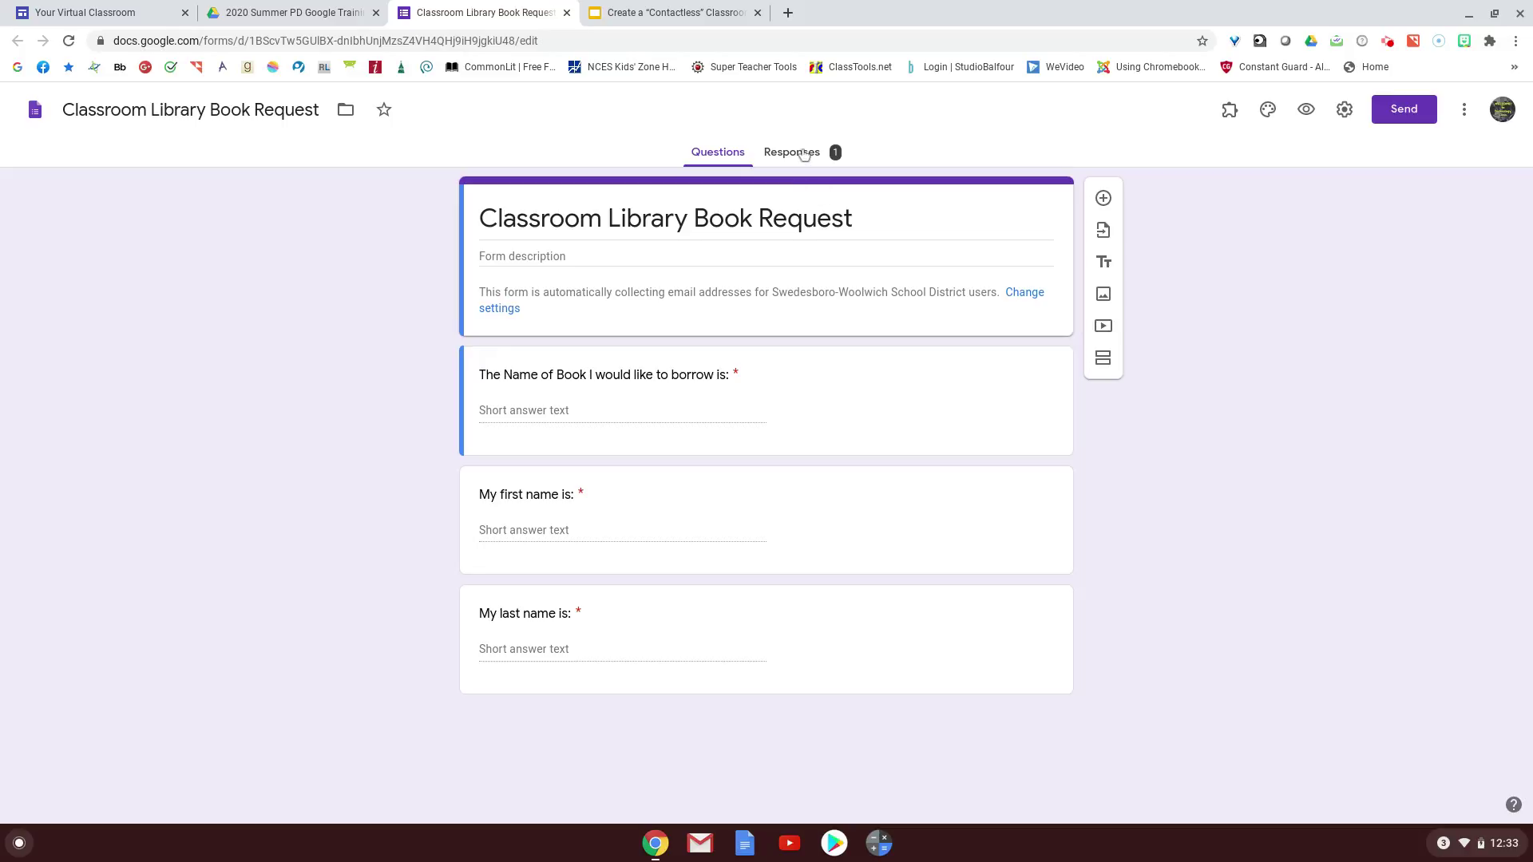
# Step: Review the single response requesting The Kissing Hand in the form's Responses summary
pyautogui.click(804, 155)
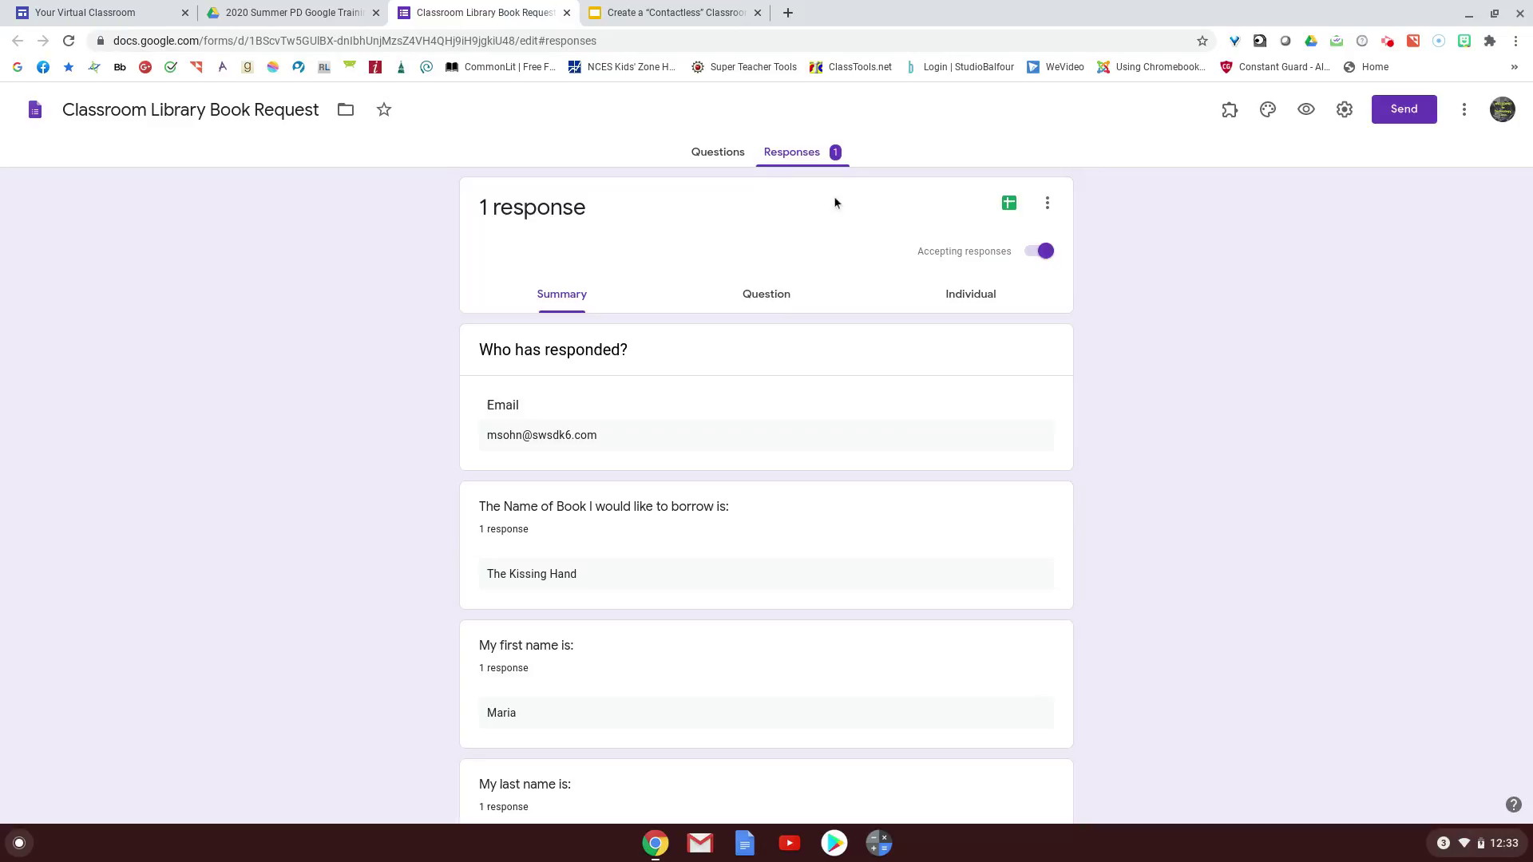
pyautogui.scroll(-2, 672, 527)
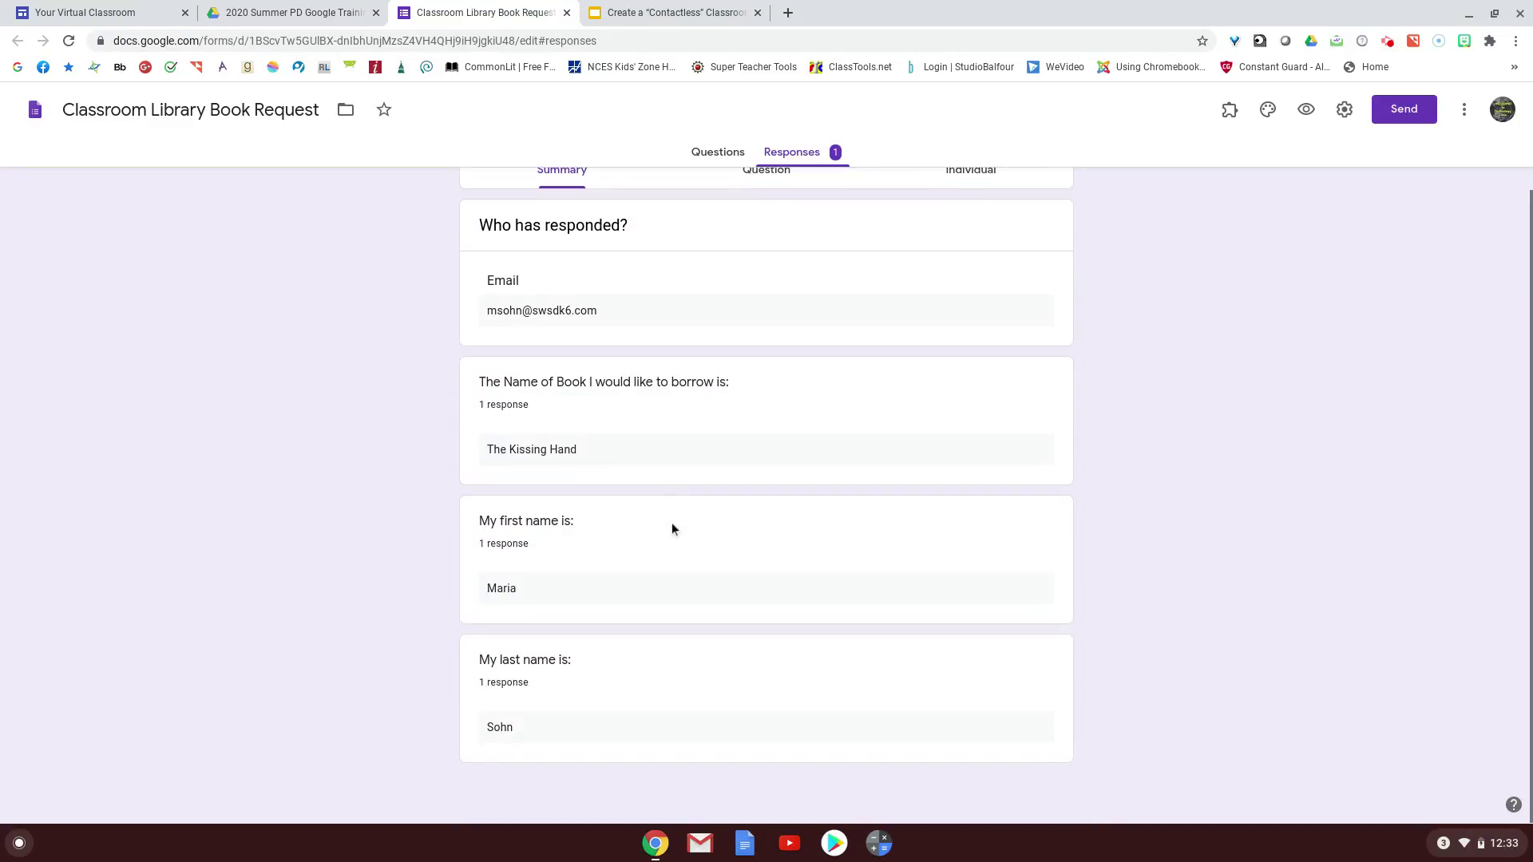
pyautogui.scroll(2, 672, 527)
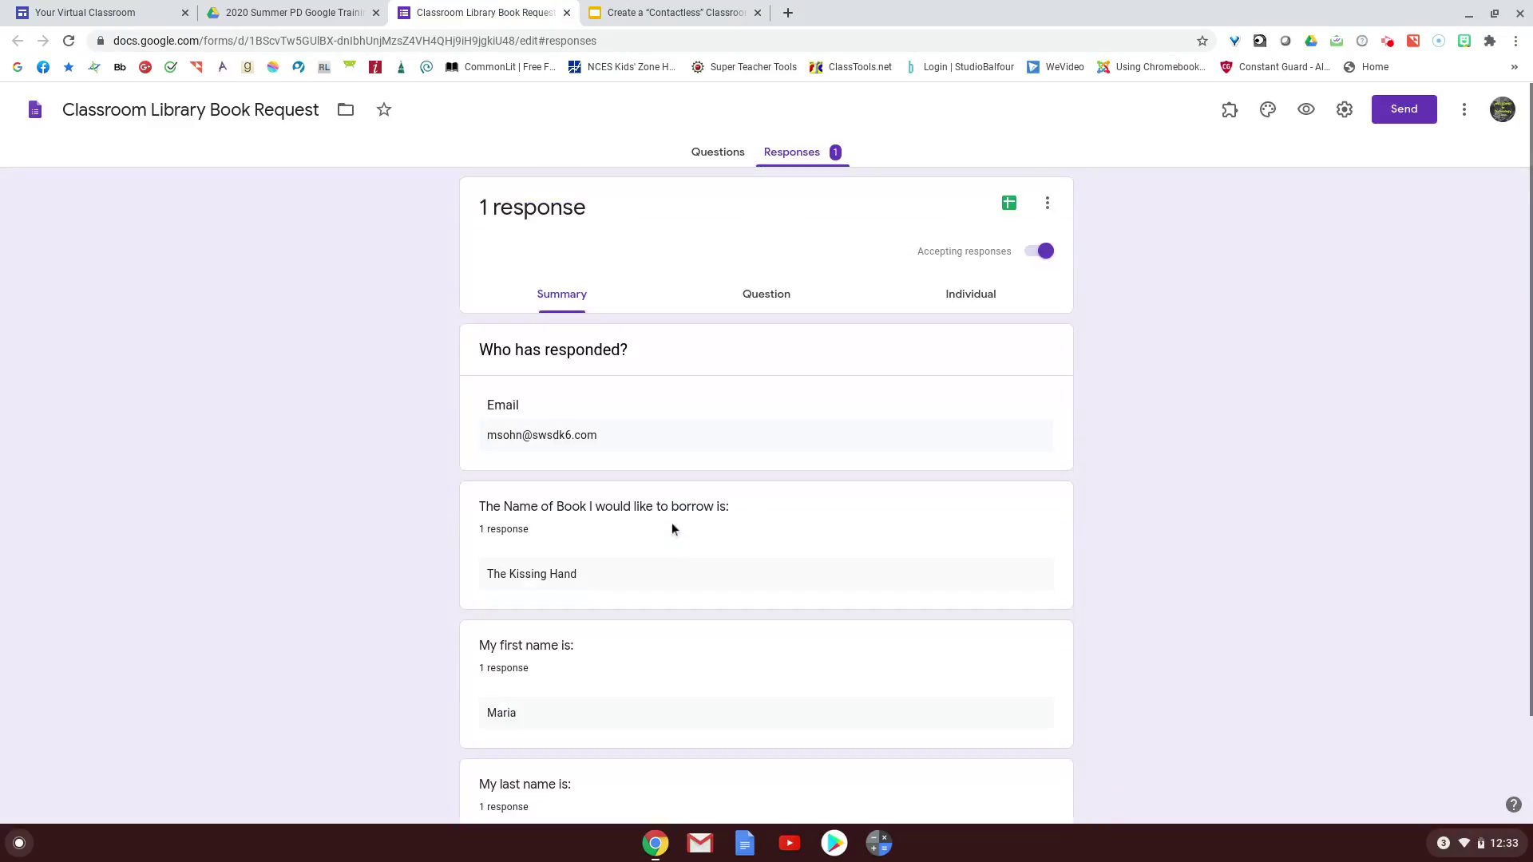
# Step: Link the form's responses to a new spreadsheet, Classroom Library Book Request (Responses)
pyautogui.click(1011, 203)
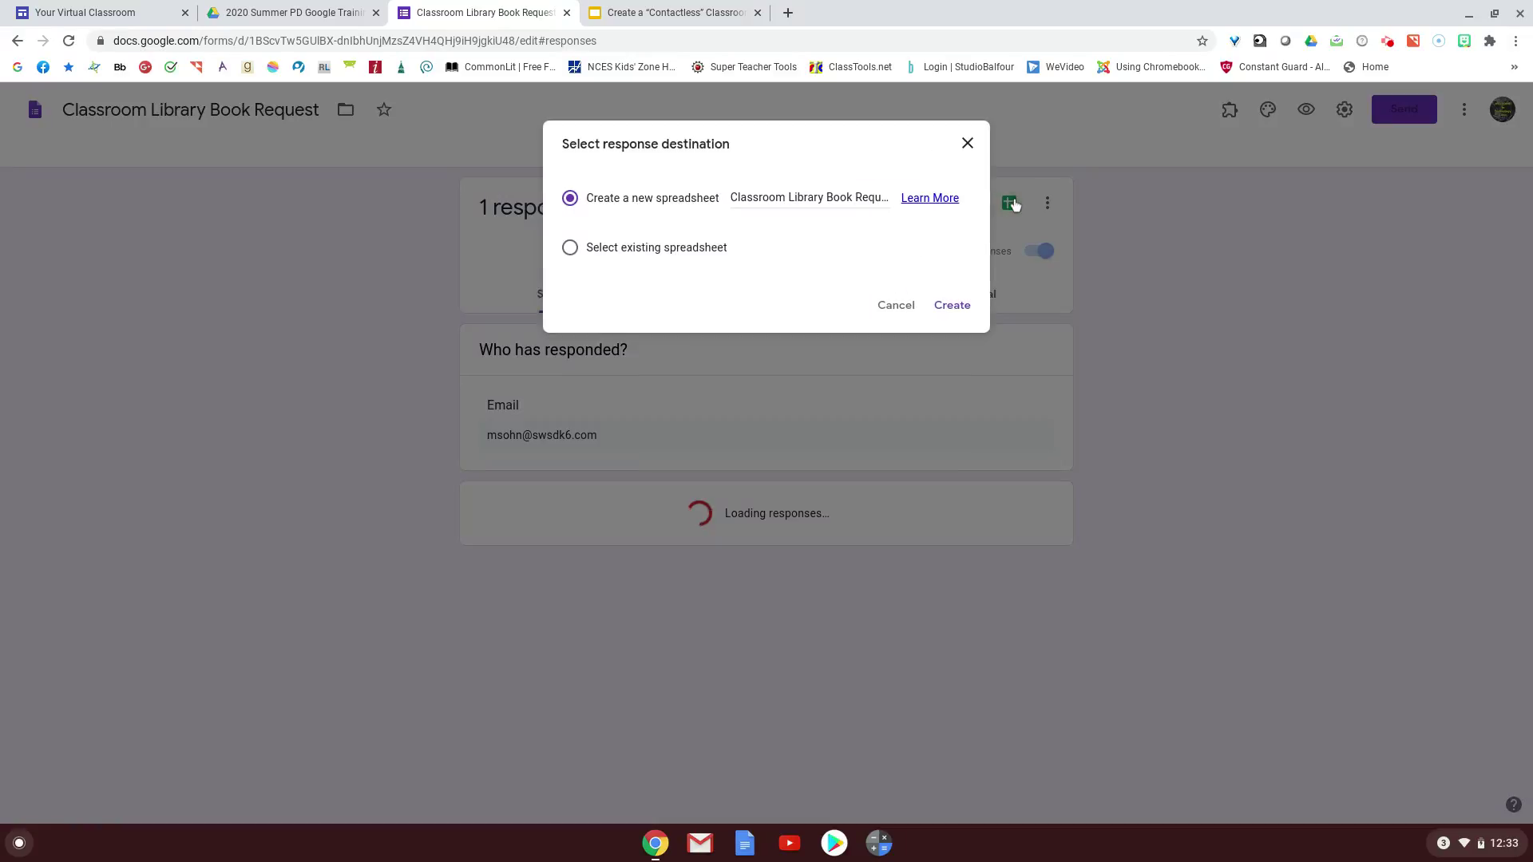
pyautogui.click(958, 306)
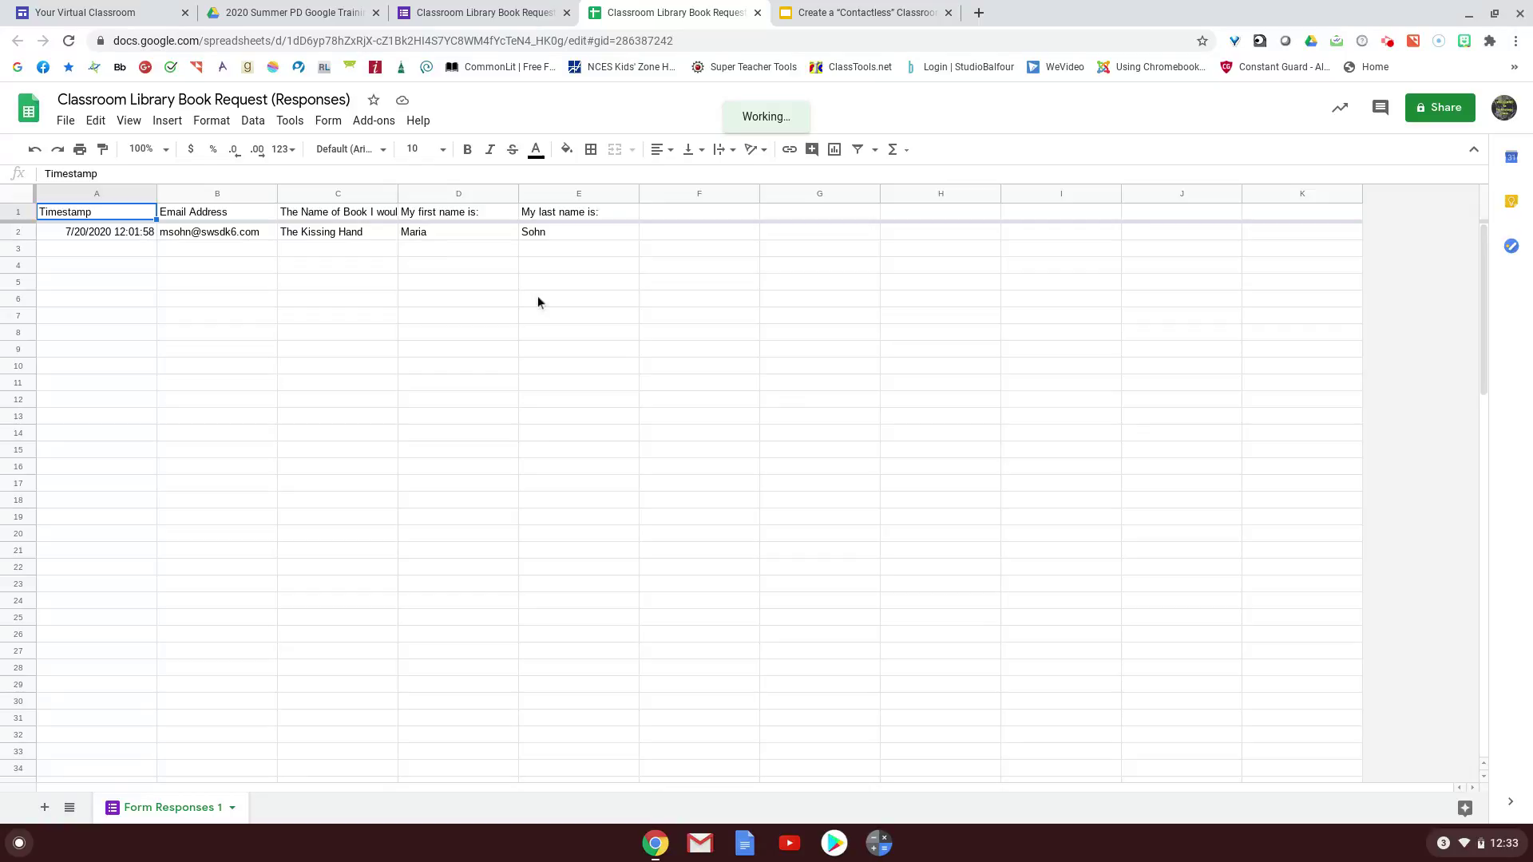
# Step: Add the headers 'Date Given' in F1 and 'Due Date' in G1
pyautogui.click(671, 210)
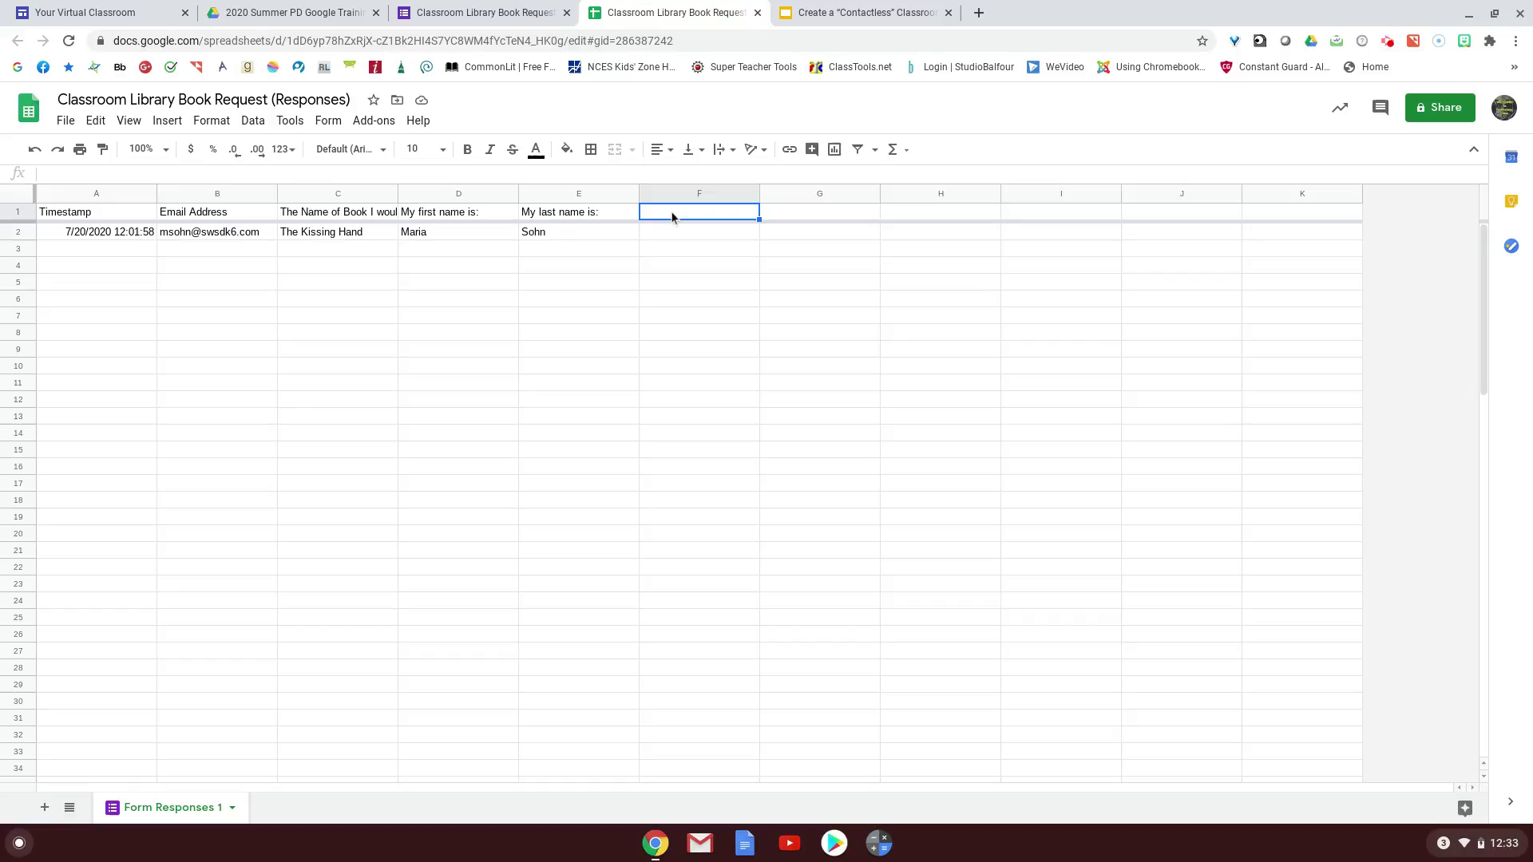
pyautogui.write('Dat')
pyautogui.write('e')
pyautogui.write(' G')
pyautogui.write('iven')
pyautogui.click(827, 210)
pyautogui.write('Due')
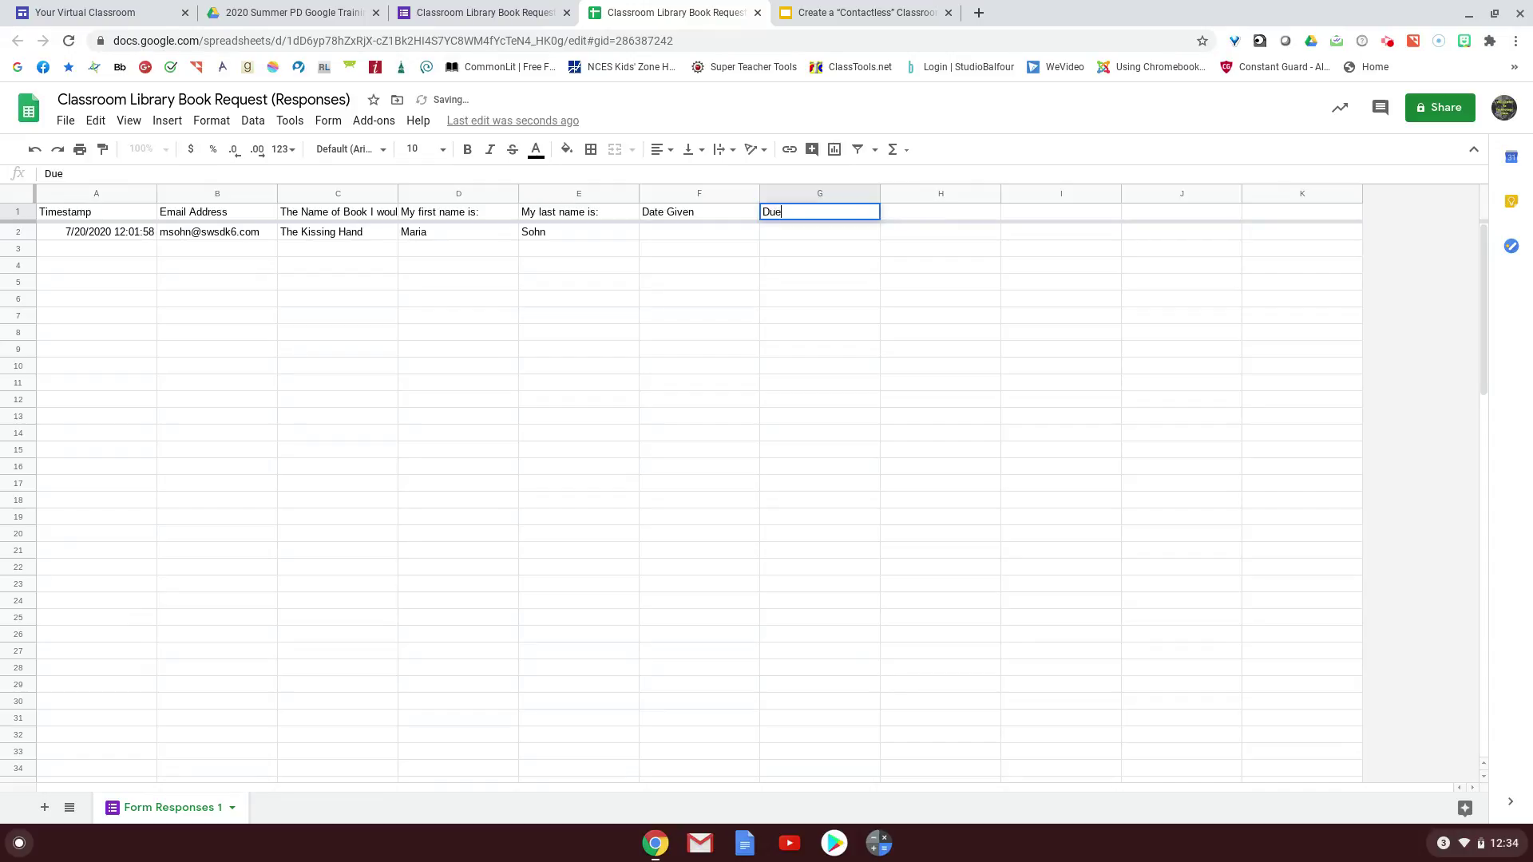
pyautogui.write(' Date')
pyautogui.press('Return')
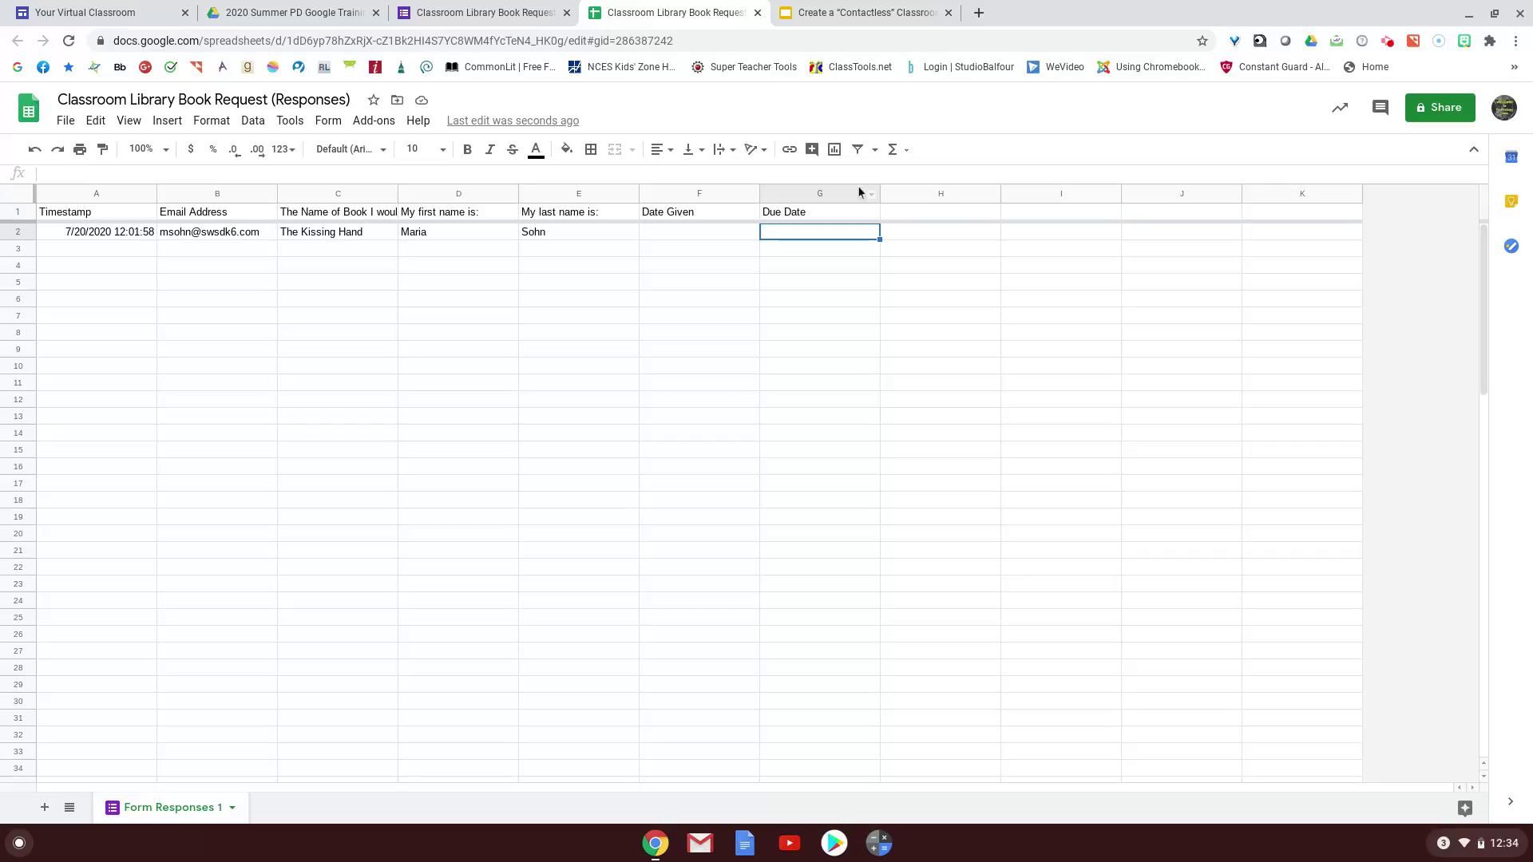
# Step: Enter the header 'Date Returned' in cell H1
pyautogui.click(926, 208)
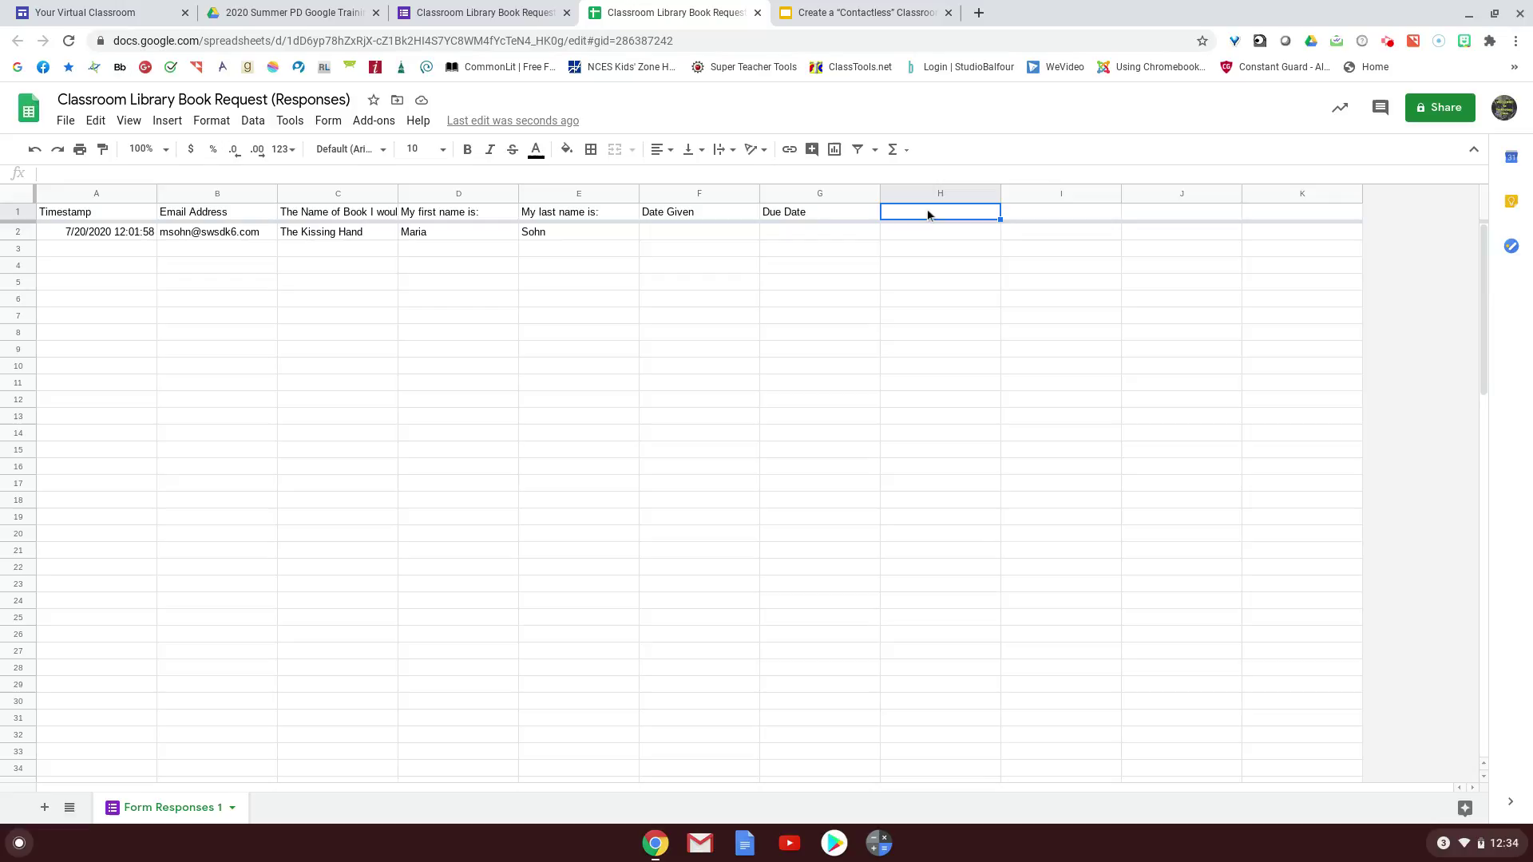
pyautogui.write('Date R')
pyautogui.write('etur')
pyautogui.write('ned')
pyautogui.click(694, 232)
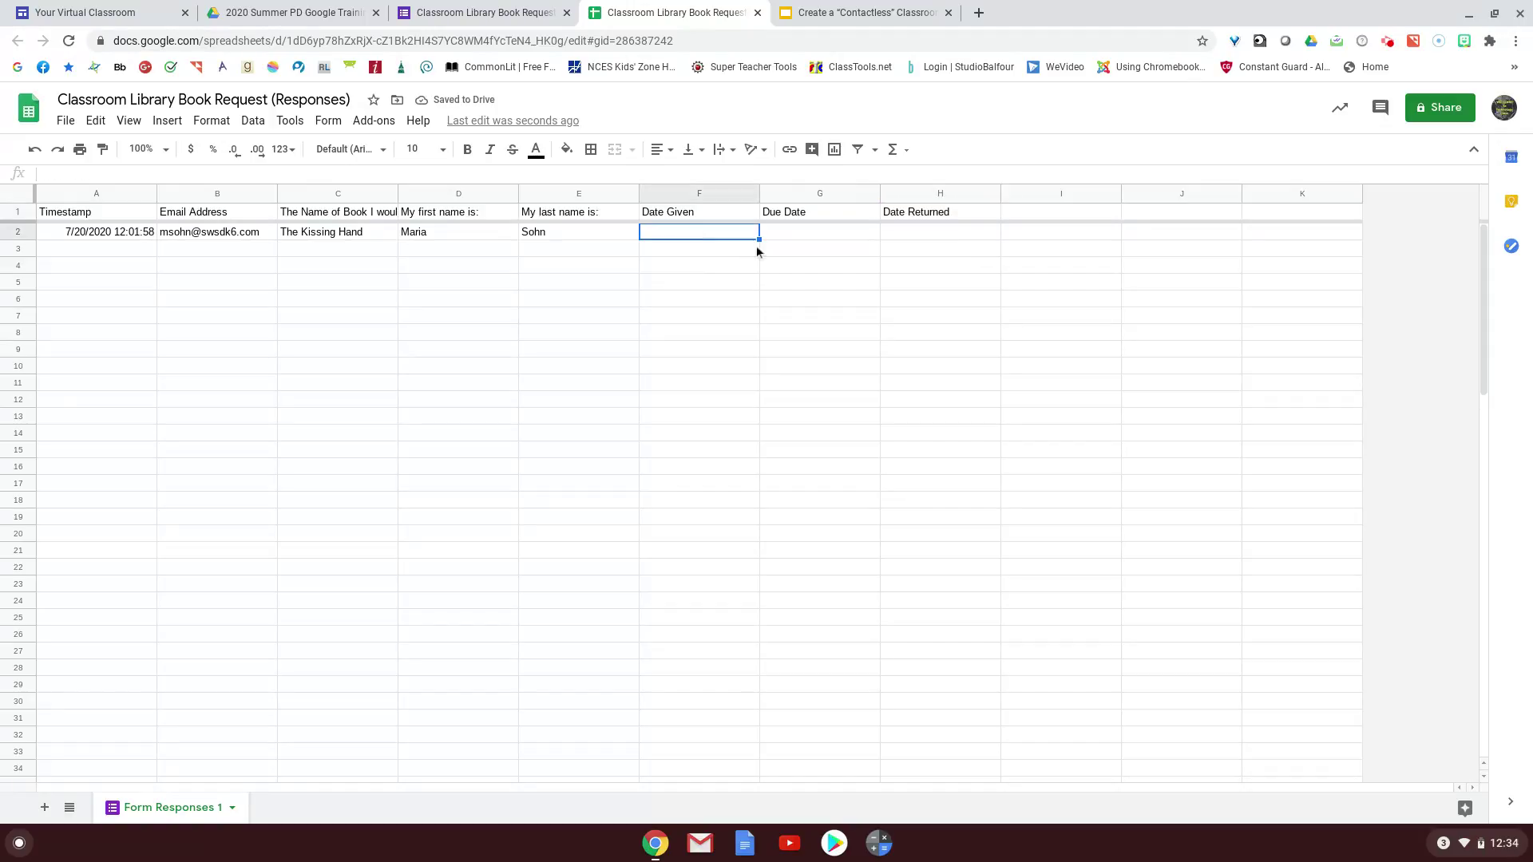
pyautogui.click(932, 231)
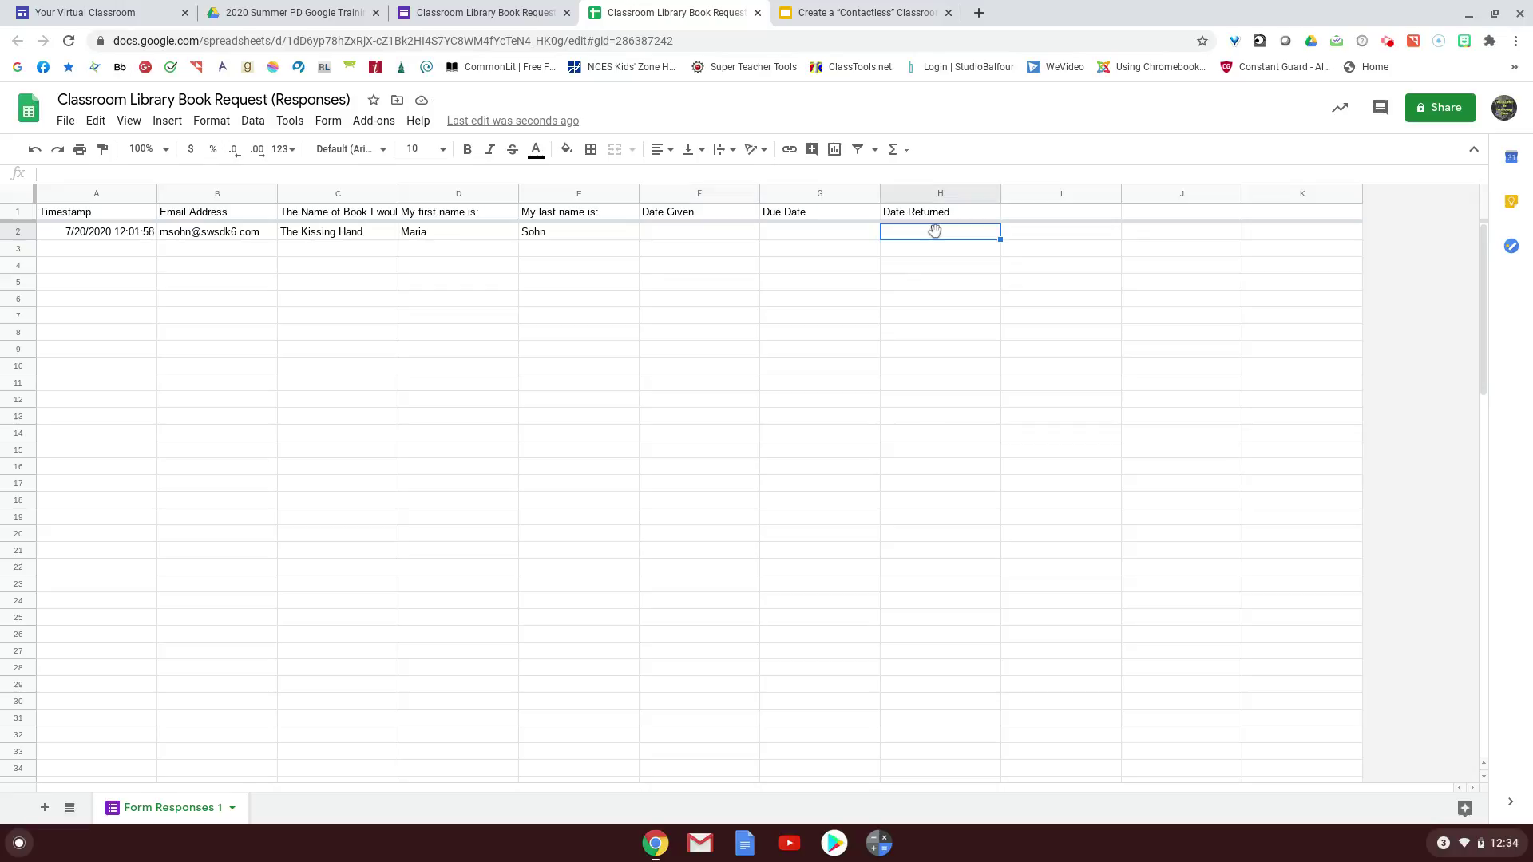
# Step: Enter the header 'Date Ready for Lending' in cell I1
pyautogui.click(1048, 210)
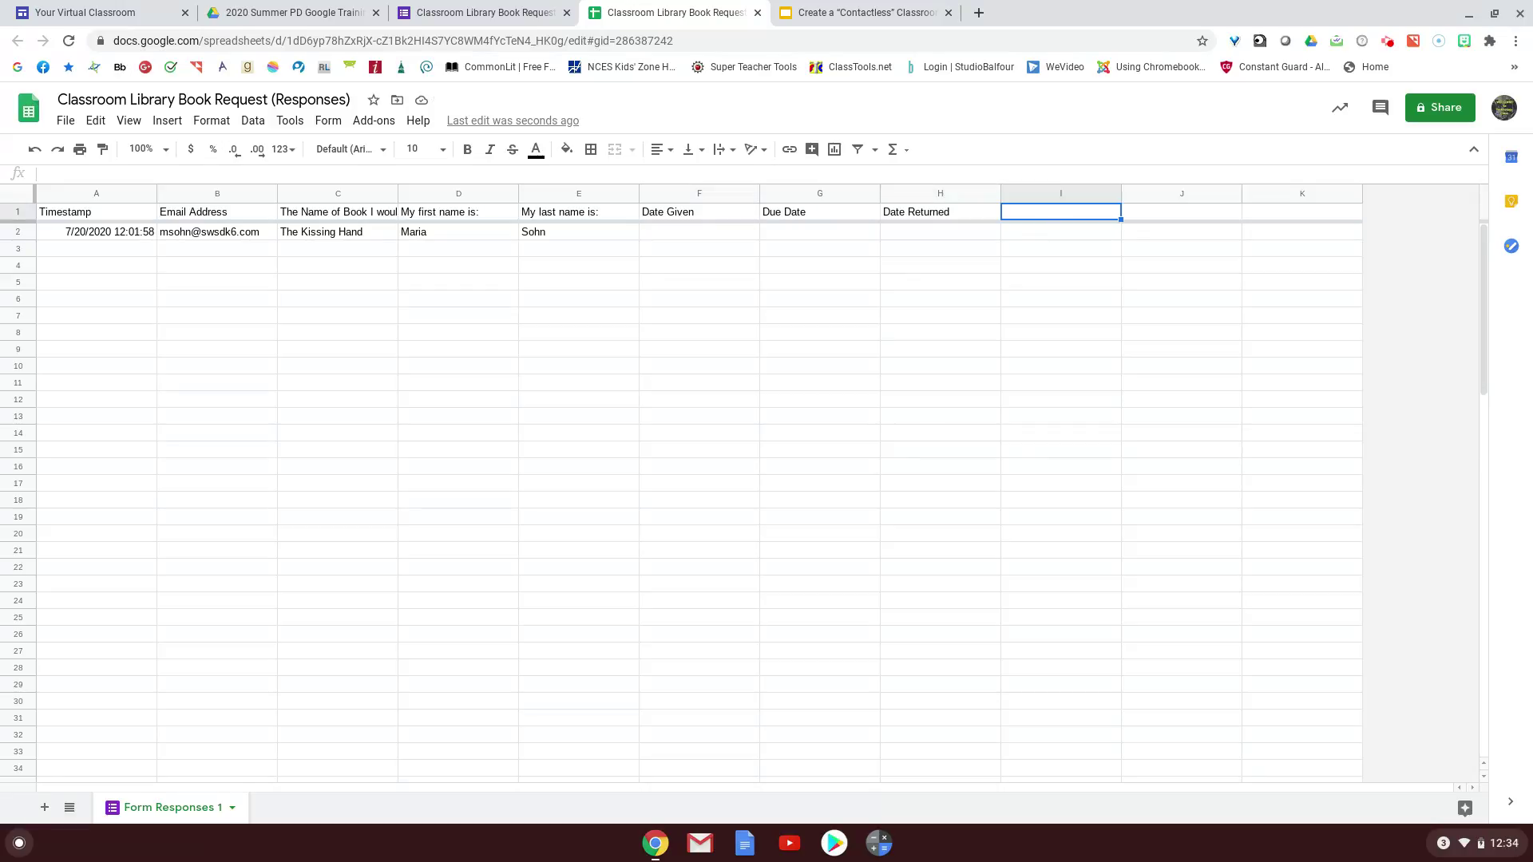
pyautogui.write('D')
pyautogui.write('ate Re')
pyautogui.write('ady for')
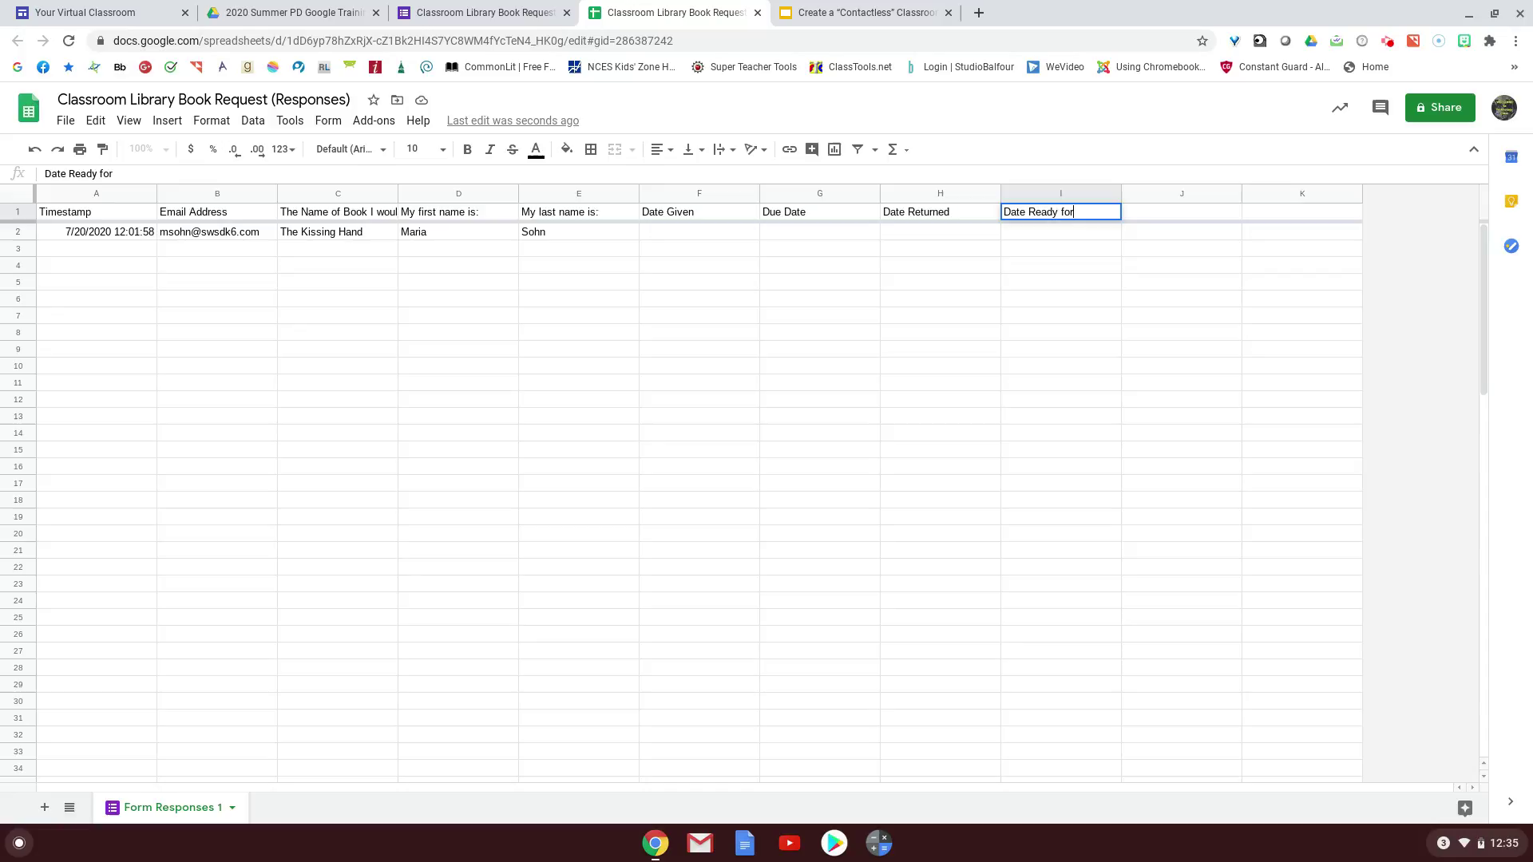
pyautogui.write(' Lending')
pyautogui.click(1080, 253)
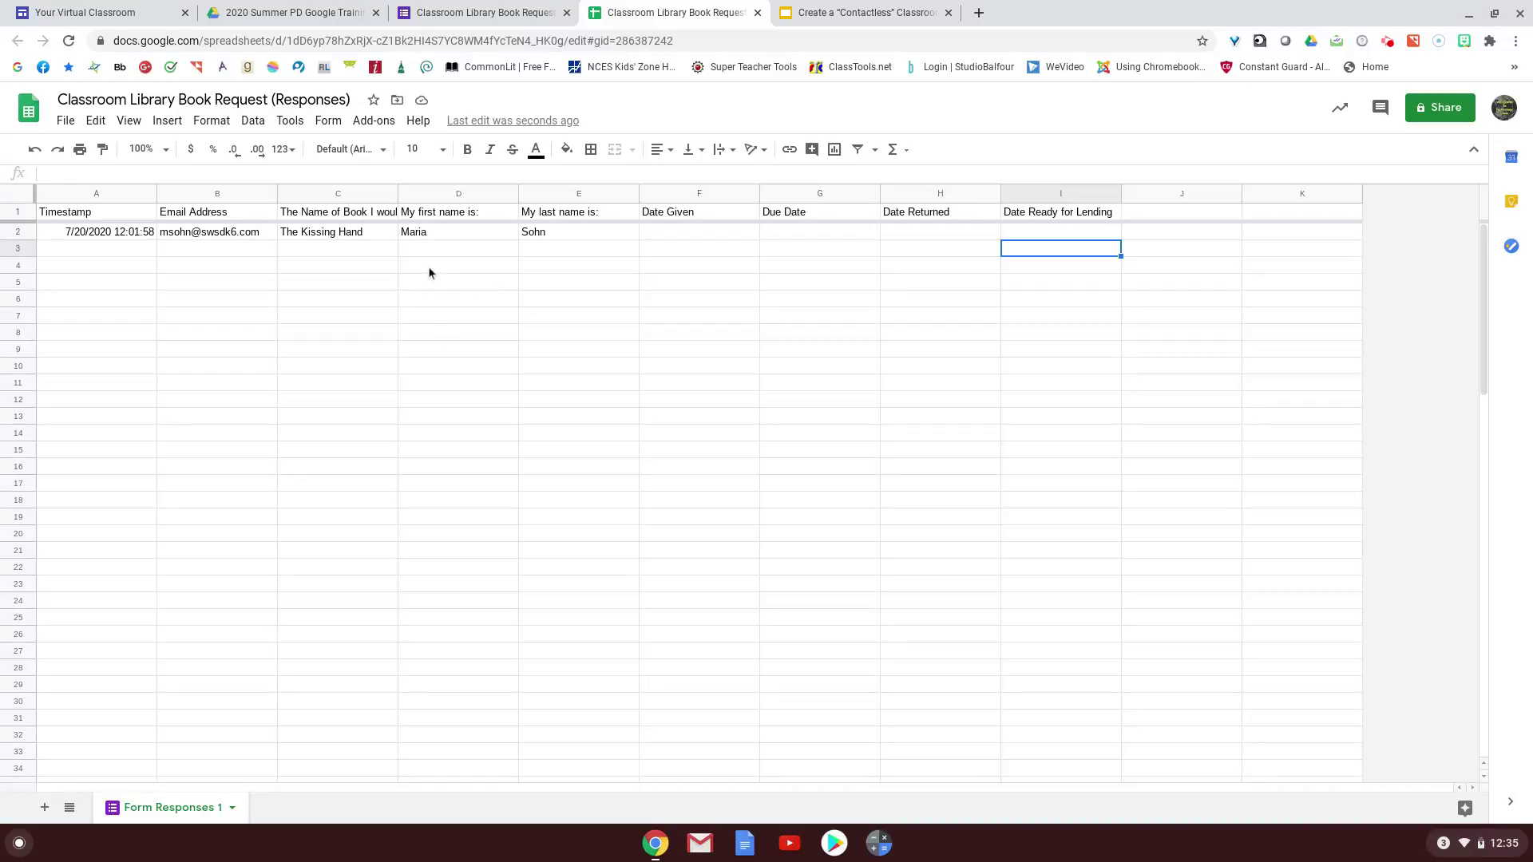
pyautogui.click(19, 233)
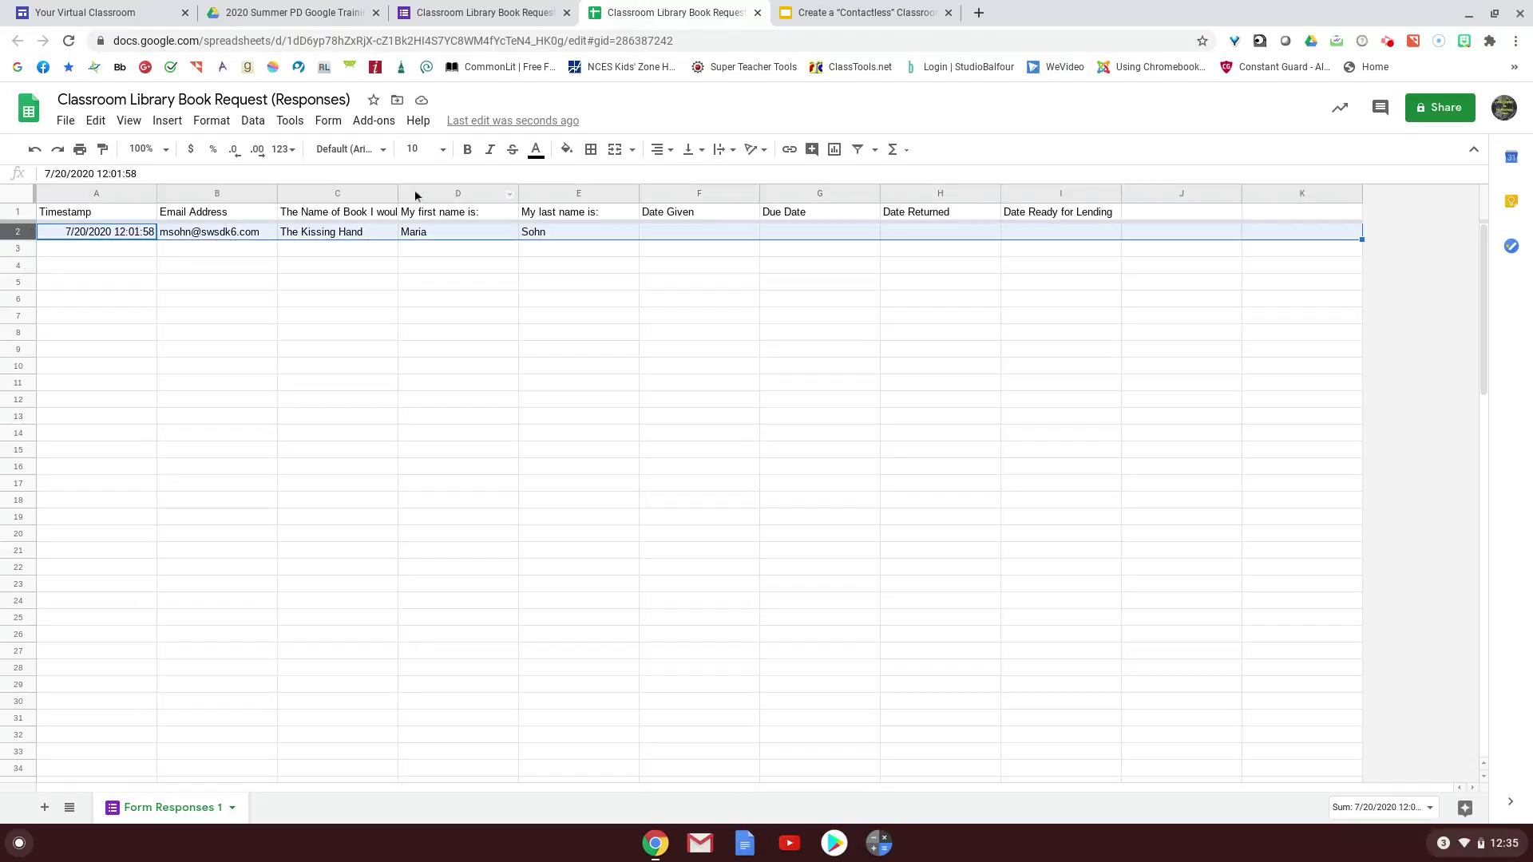
pyautogui.click(568, 150)
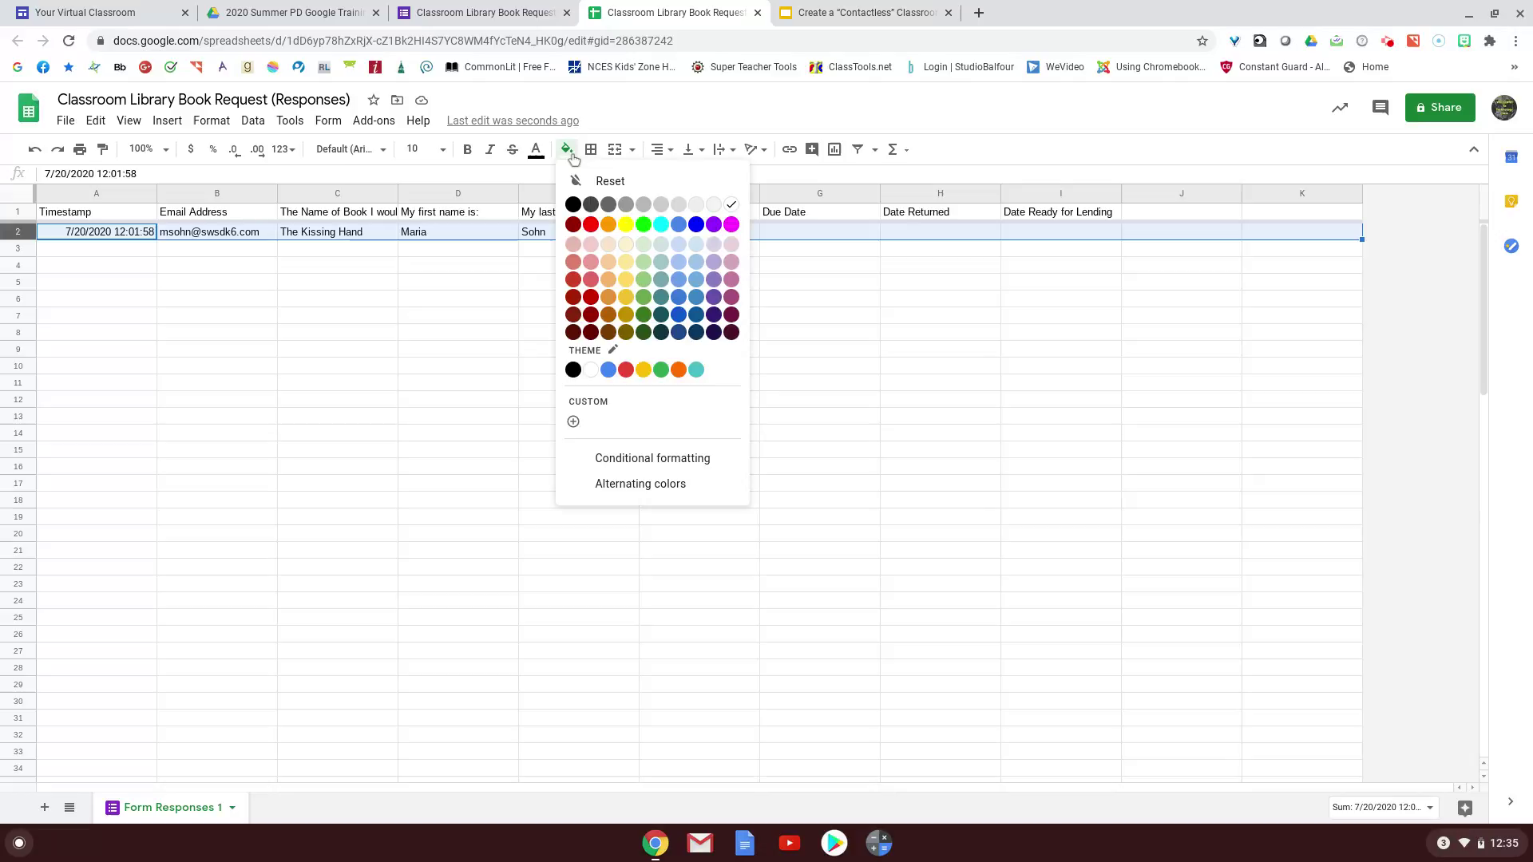
pyautogui.click(626, 226)
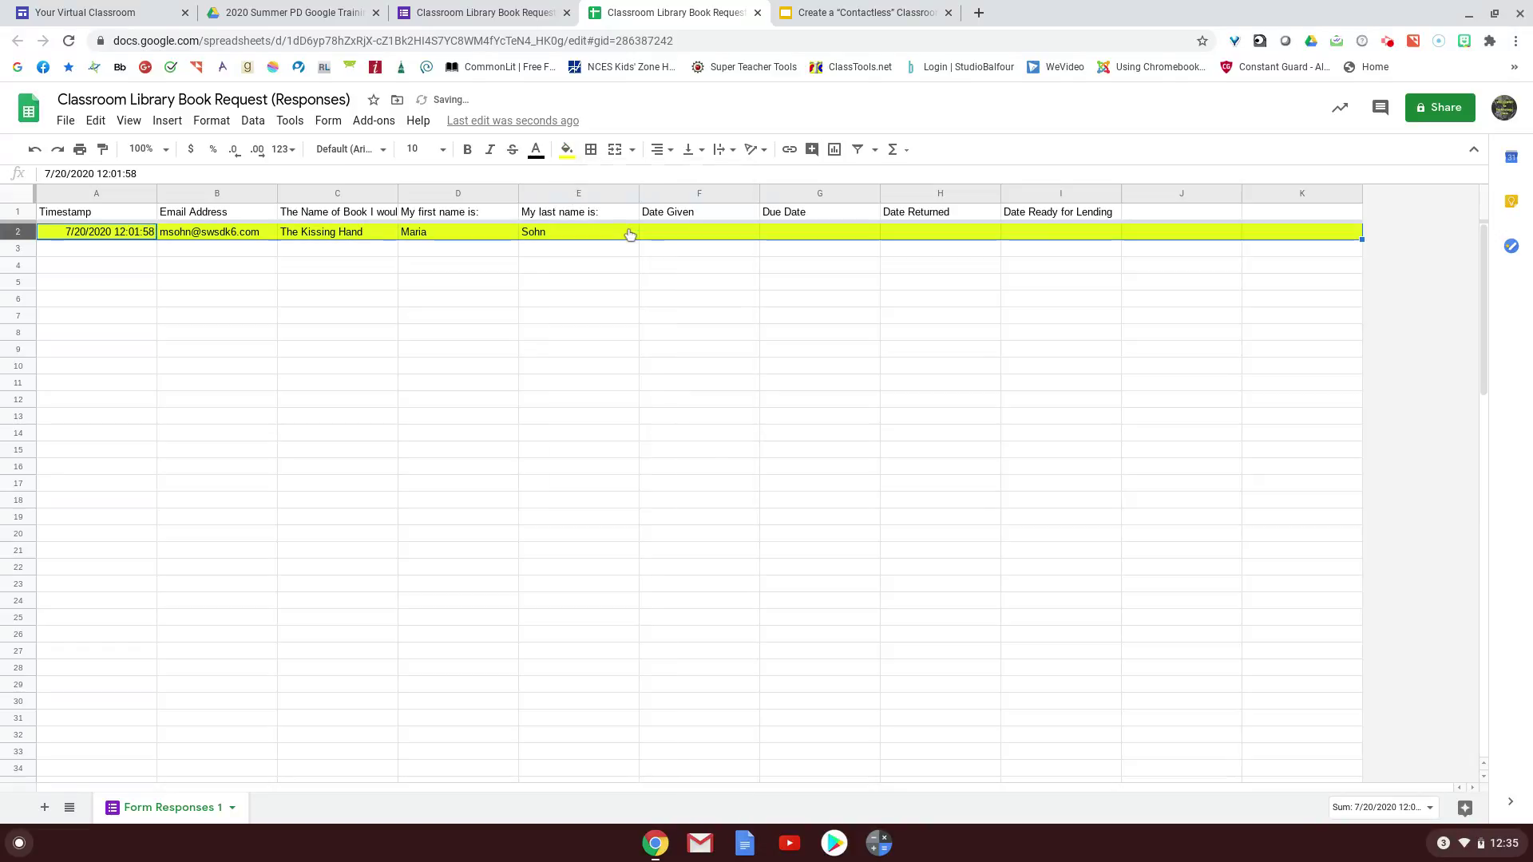
pyautogui.click(595, 360)
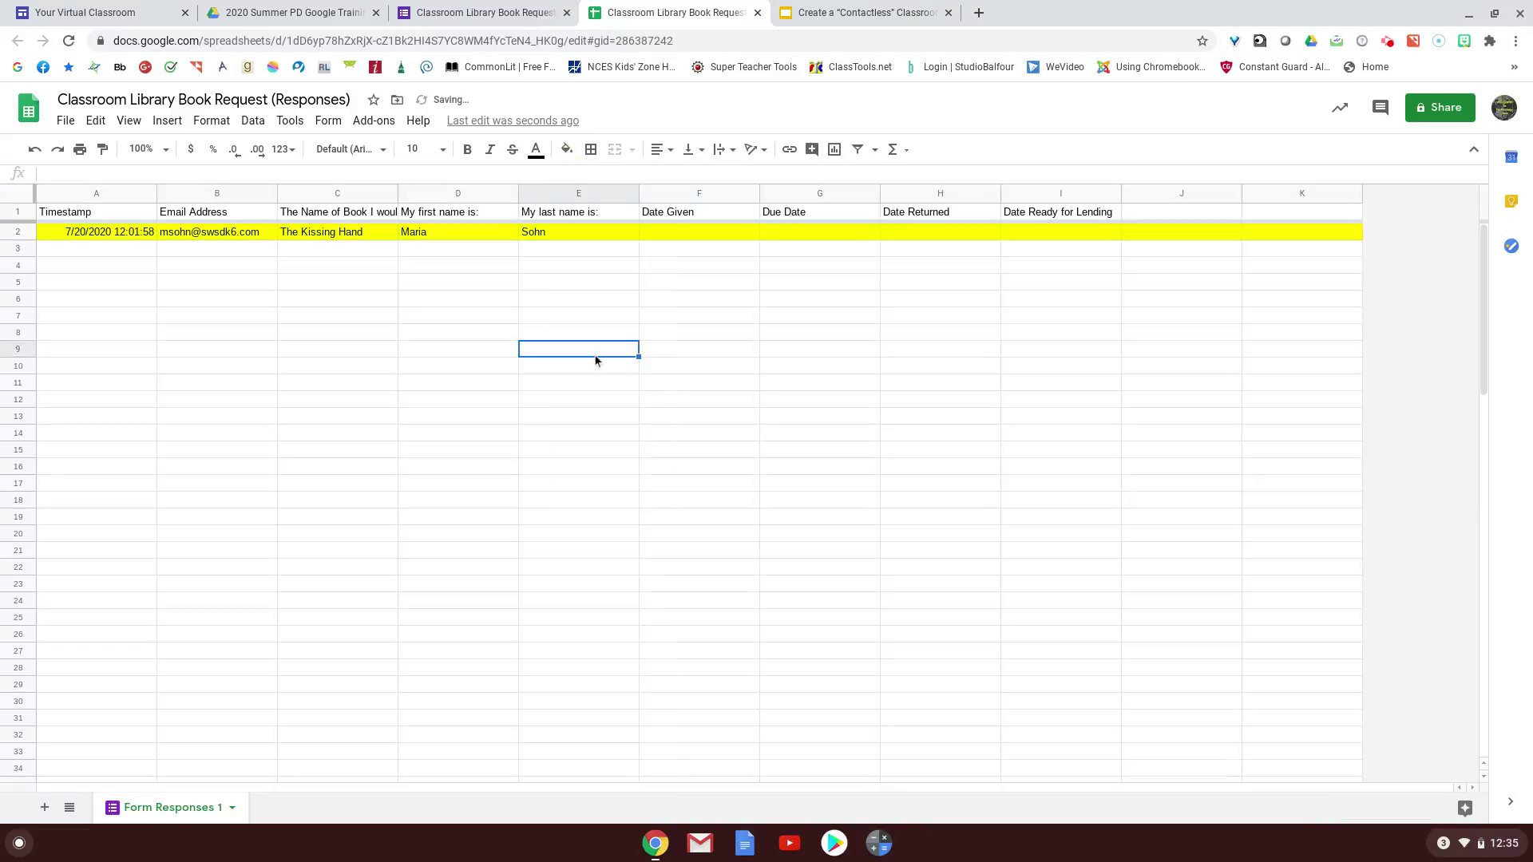